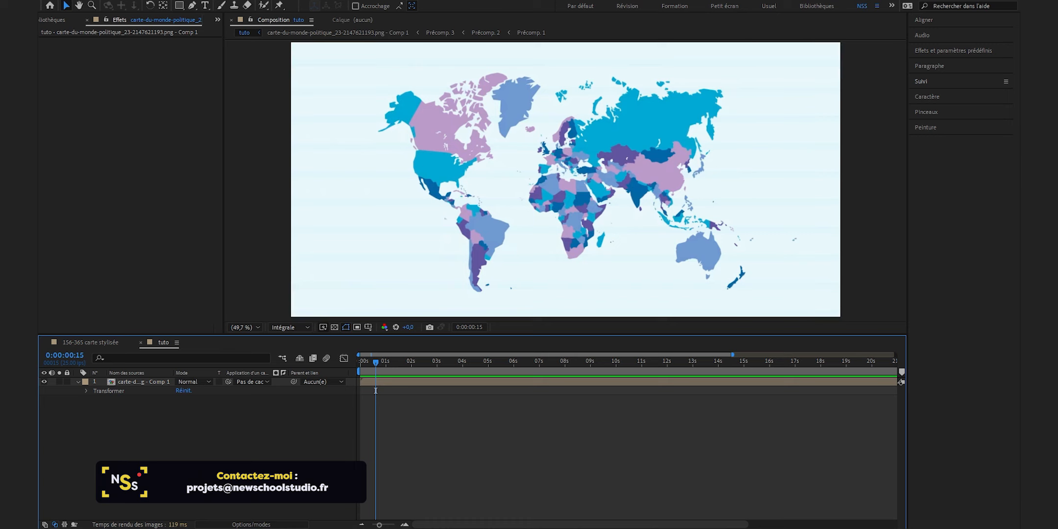
Step: Find the CC Sphere effect by searching the effects for "sph" and apply it to the world map layer
left_click(927, 51)
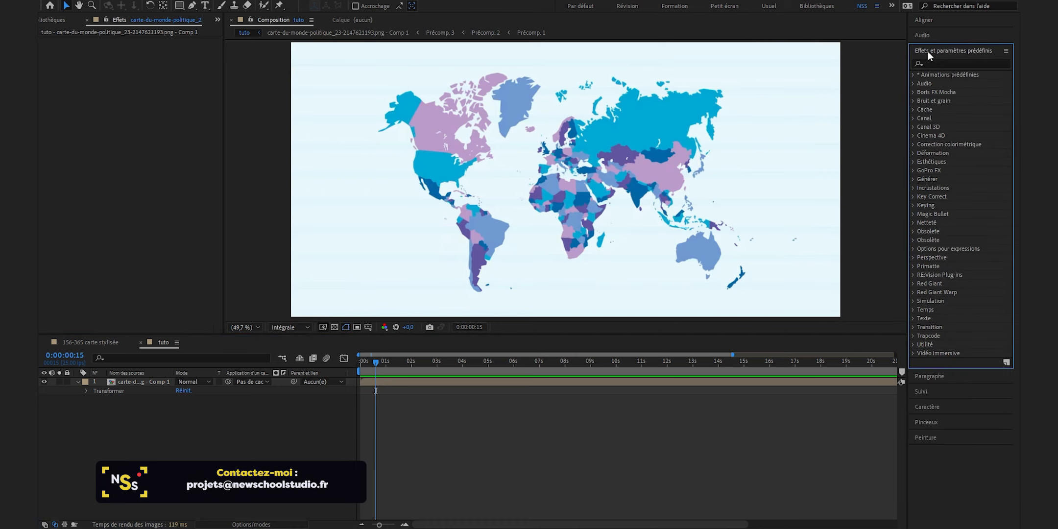
left_click(933, 64)
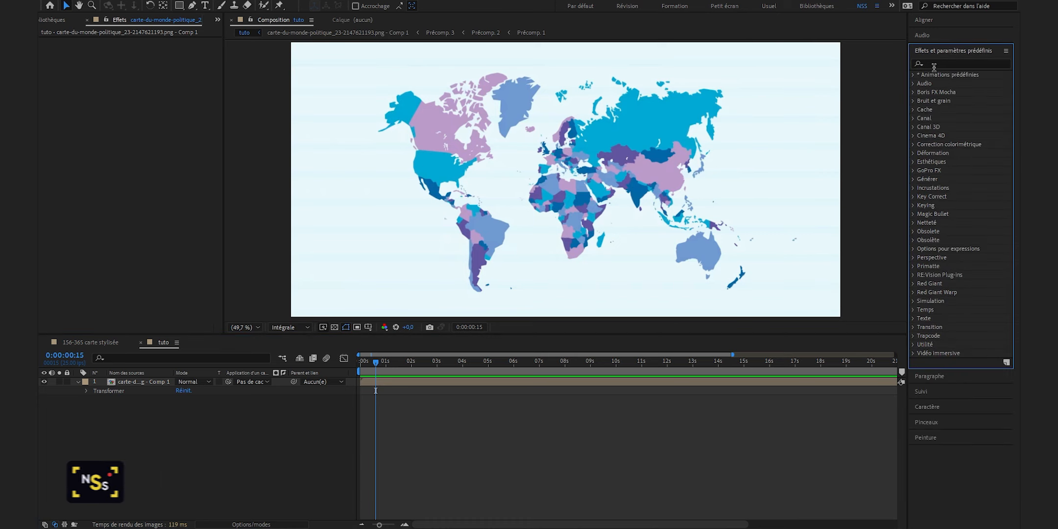
type("sph")
left_click(950, 101)
left_click_drag(953, 102, 685, 149)
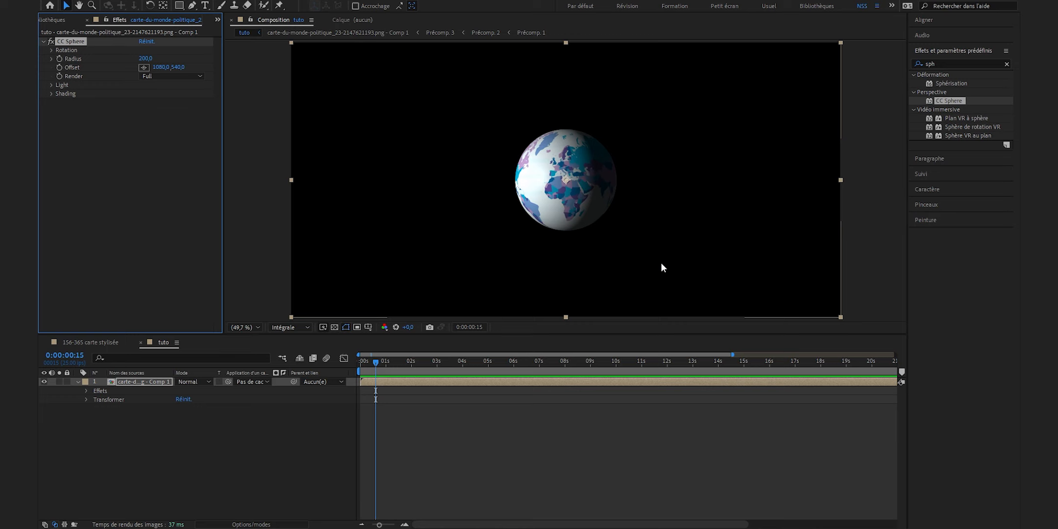
Step: Set the CC Sphere effect's Light Height to 100 on the map layer
left_click(51, 85)
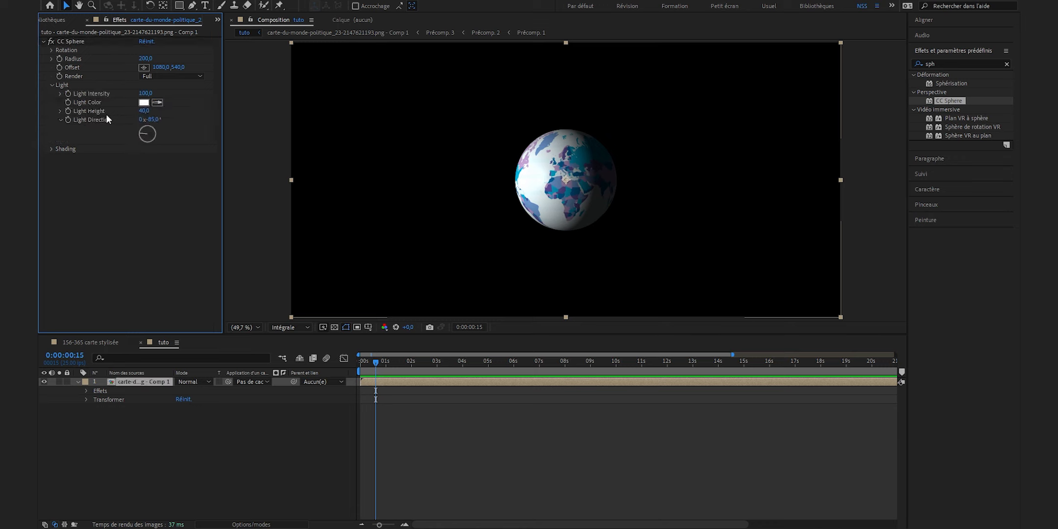
type("100")
key("Return")
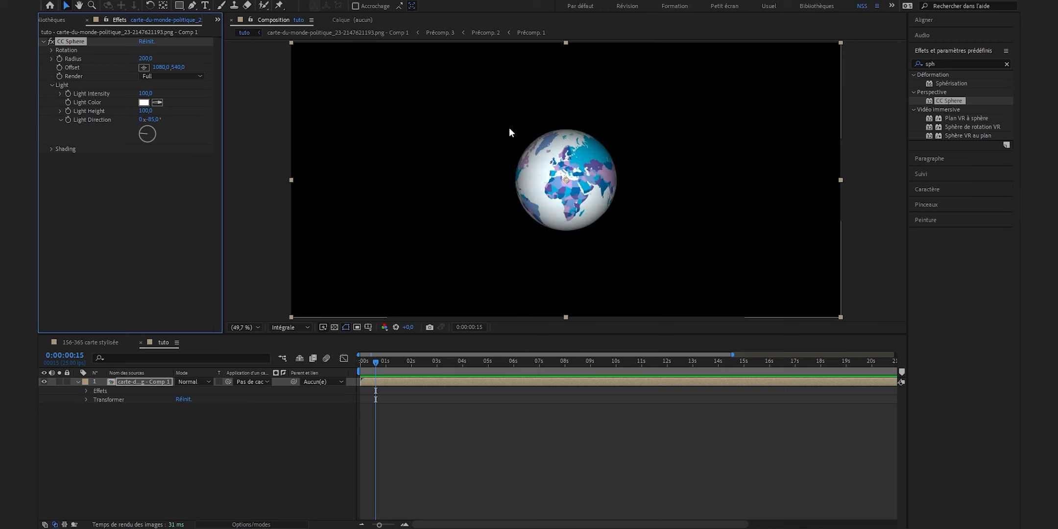
left_click(569, 180)
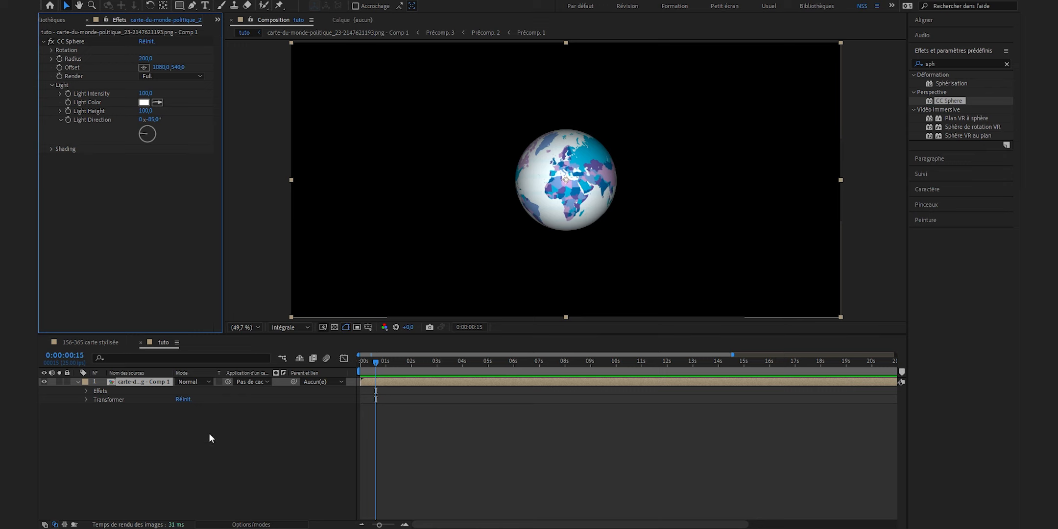
Step: Create a new adjustment layer (Calque d'effets) above the map layer
left_click(234, 448)
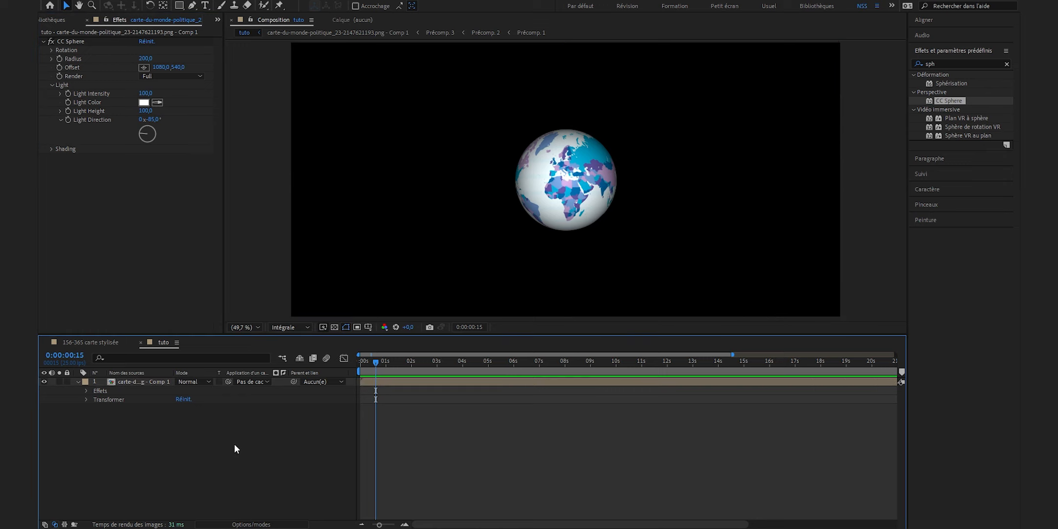
right_click(223, 439)
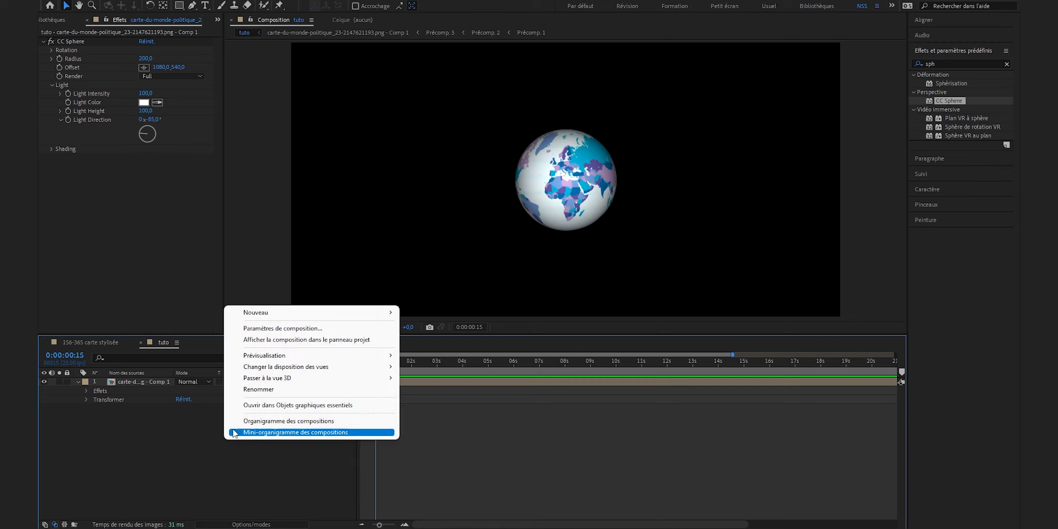
mouse_move(288, 312)
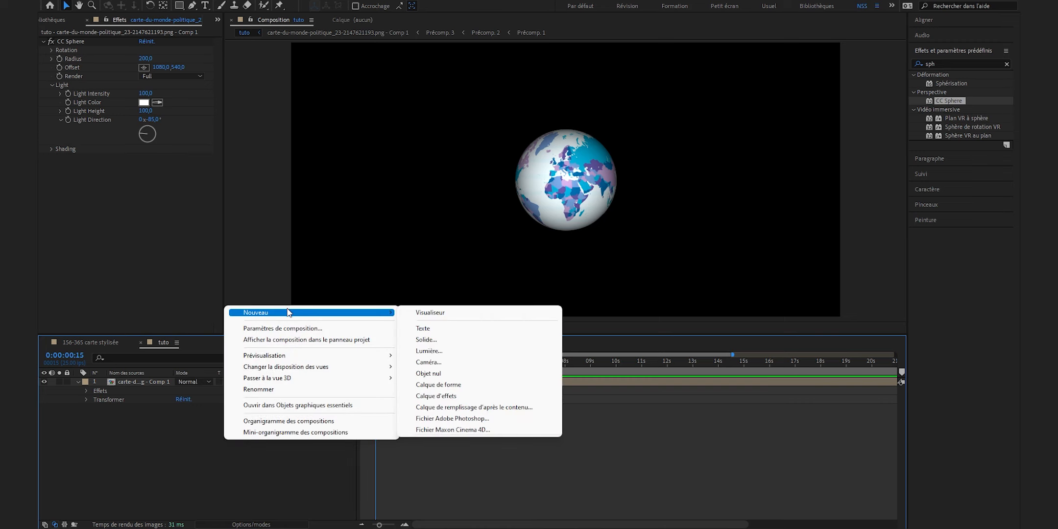
left_click(455, 398)
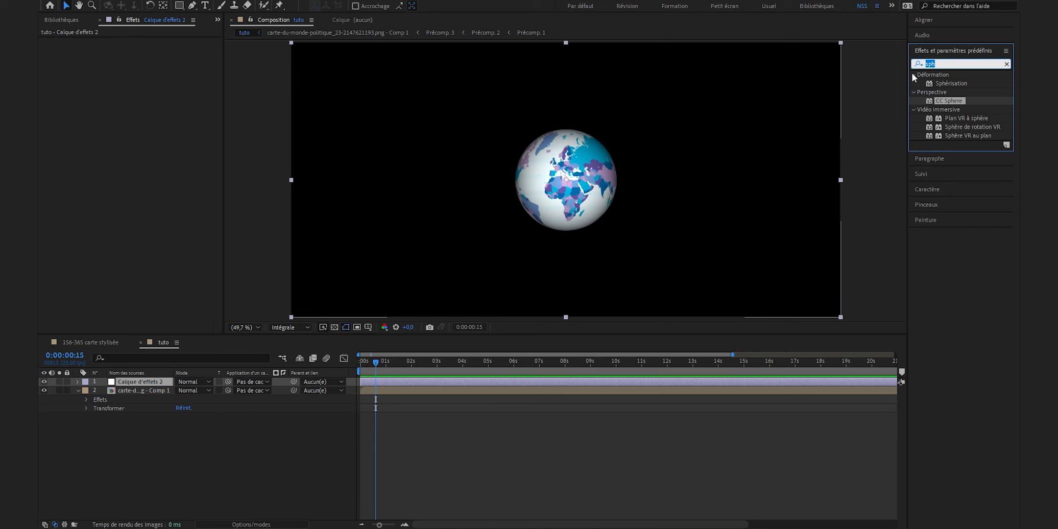
Step: Apply the Couleur Lumetri effect to the adjustment layer and raise its Température to 129
type("couleur")
left_click_drag(961, 222, 176, 381)
left_click(51, 50)
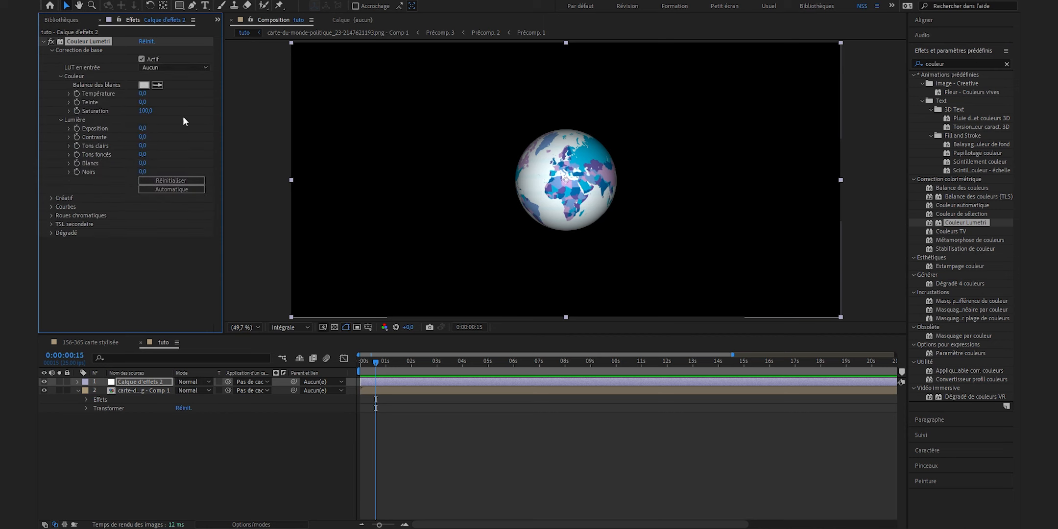
left_click_drag(146, 96, 240, 136)
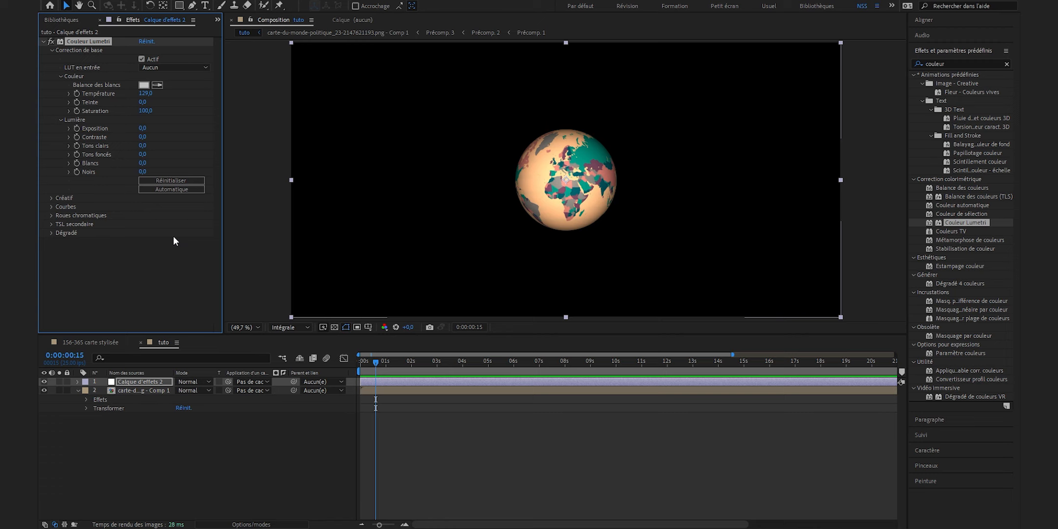
Step: Draw a circular ellipse mask on the adjustment layer just inside the globe's outline
left_click_drag(179, 5, 203, 28)
left_click_drag(512, 123, 577, 224)
scroll(591, 226, "up", 2)
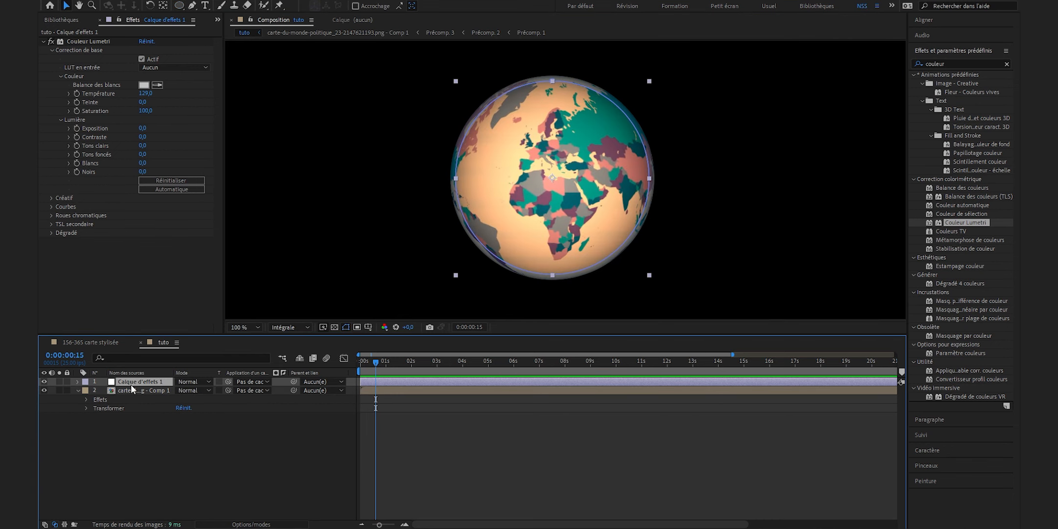
Step: Invert Masque 1 on the adjustment layer and set its feather (Contour du masque) to 100 pixels
left_click(77, 382)
left_click(213, 399)
left_click(200, 416)
type("100")
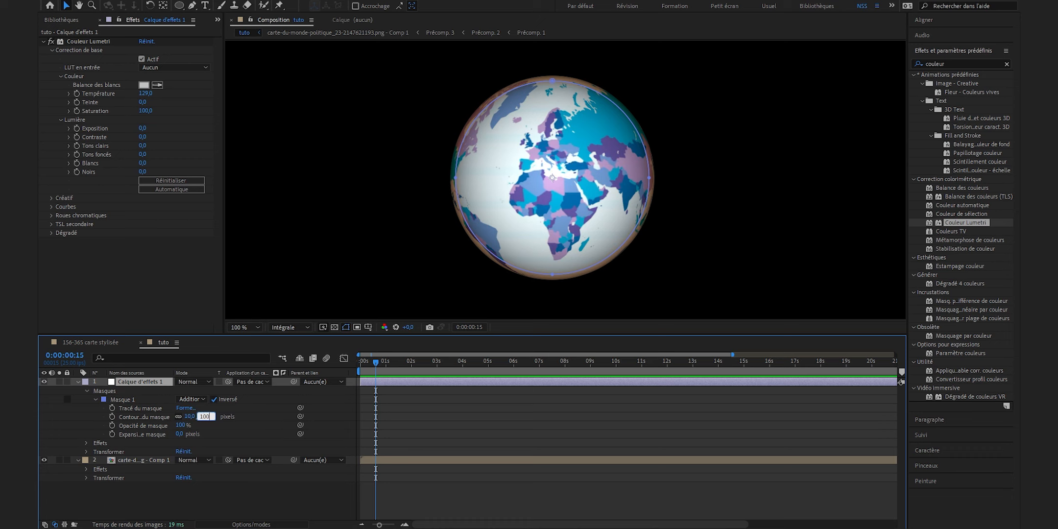
key("Return")
left_click(138, 212)
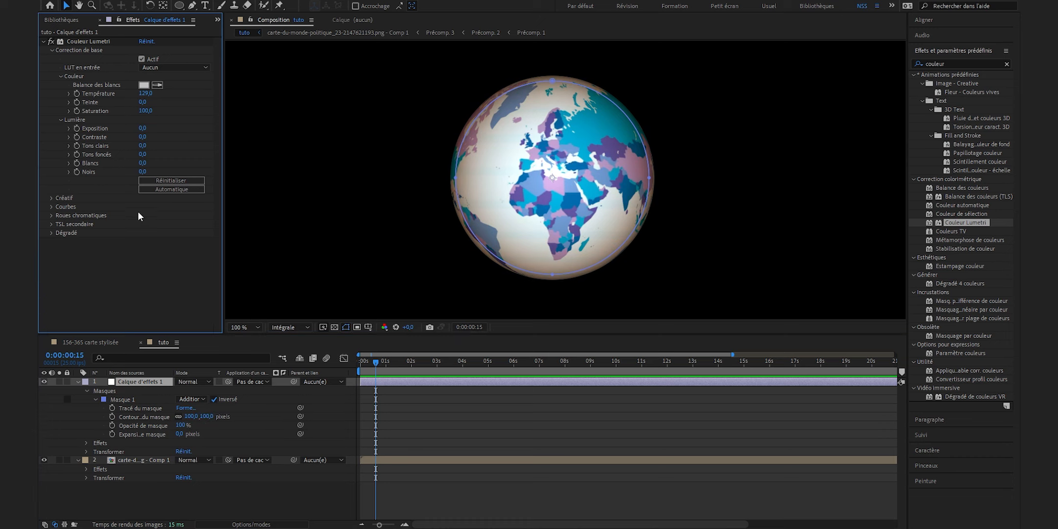
Step: Set the adjustment layer's Lumetri Température to 0 and its Exposition to 3, leaving no layer selected
left_click(145, 93)
type("0")
key("Return")
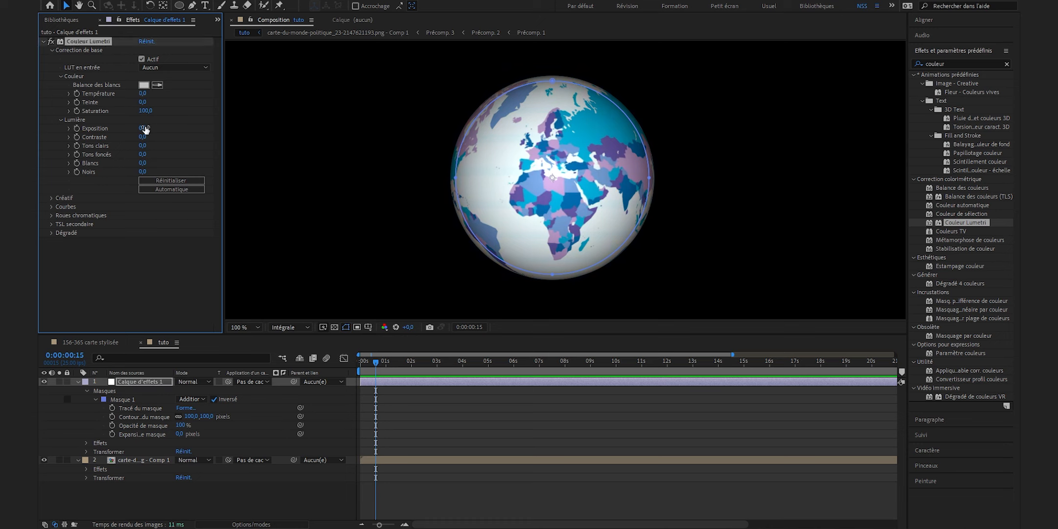
left_click(105, 288)
left_click(142, 128)
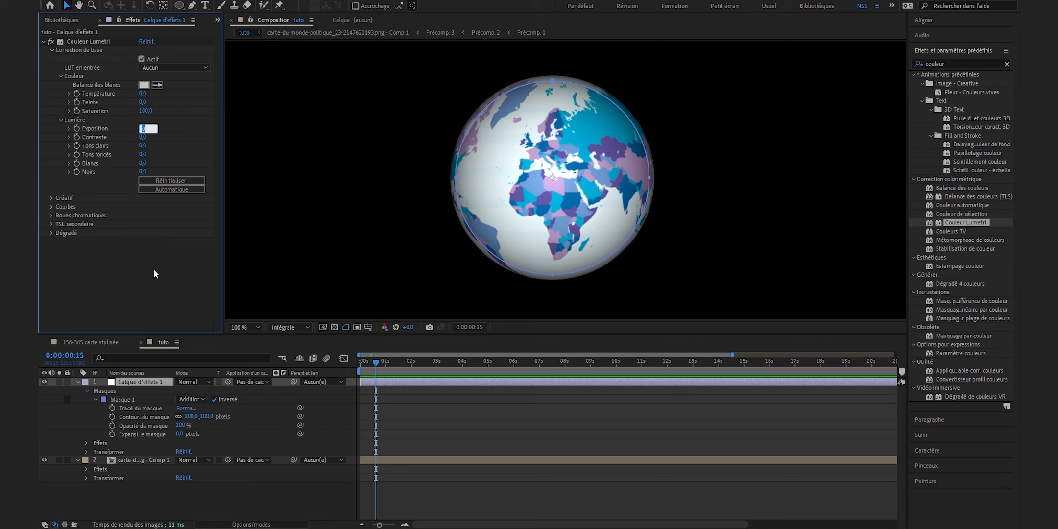
type("3")
key("Return")
key("ctrl+shift+a")
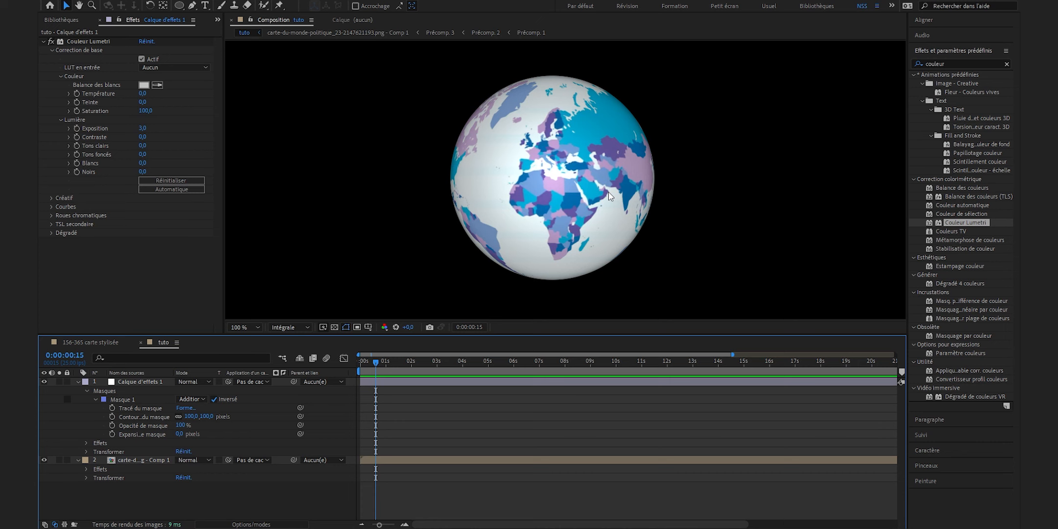
Step: From the start of the timeline, add the expression time*5 to the map layer's CC Sphere Rotation Y and preview the spin
key("Home")
left_click(133, 459)
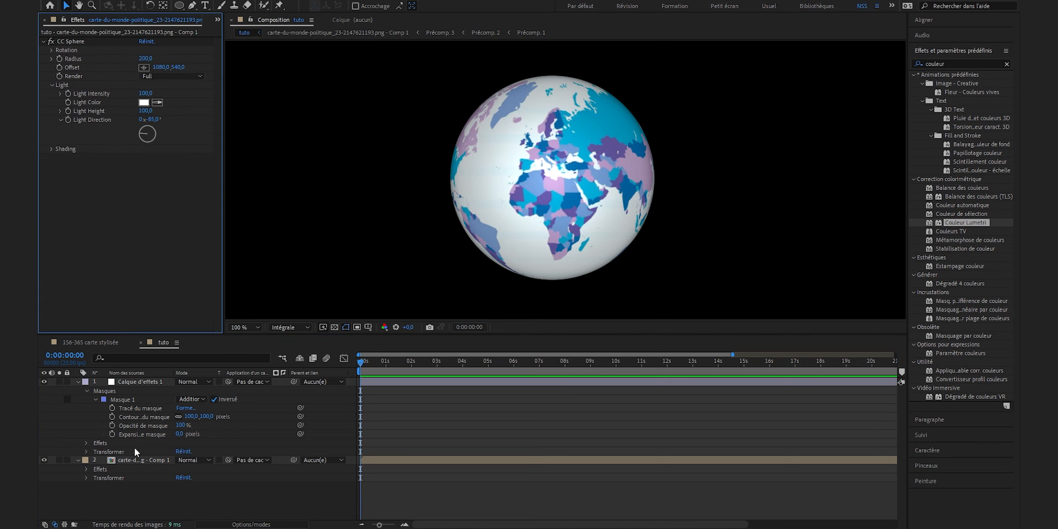
left_click(52, 50)
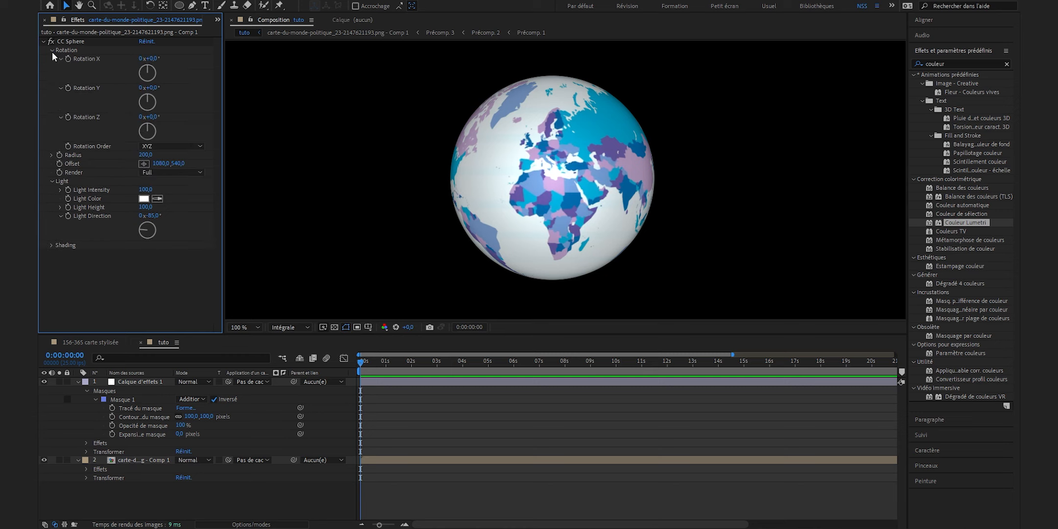
left_click(67, 89, "alt")
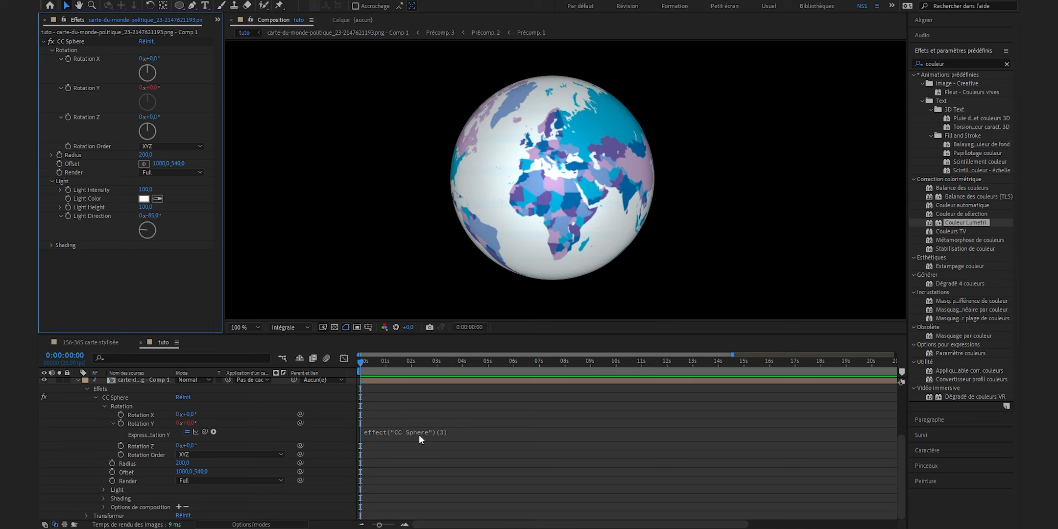
left_click(419, 435)
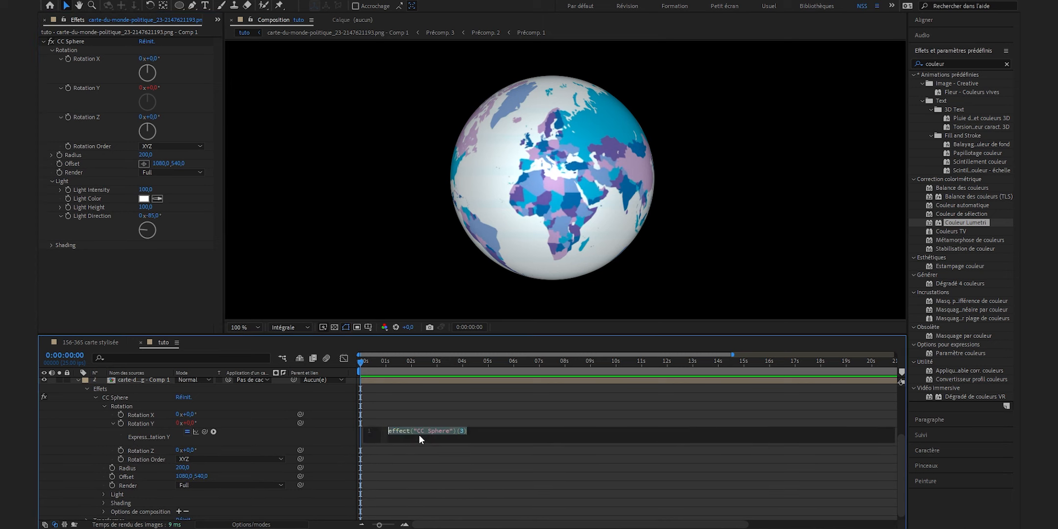
type("ti")
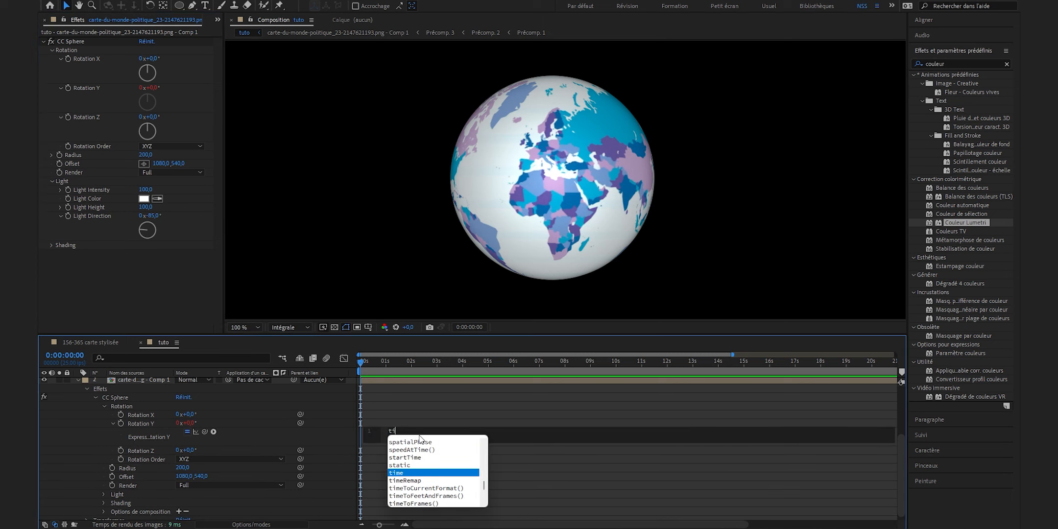
type("me*5")
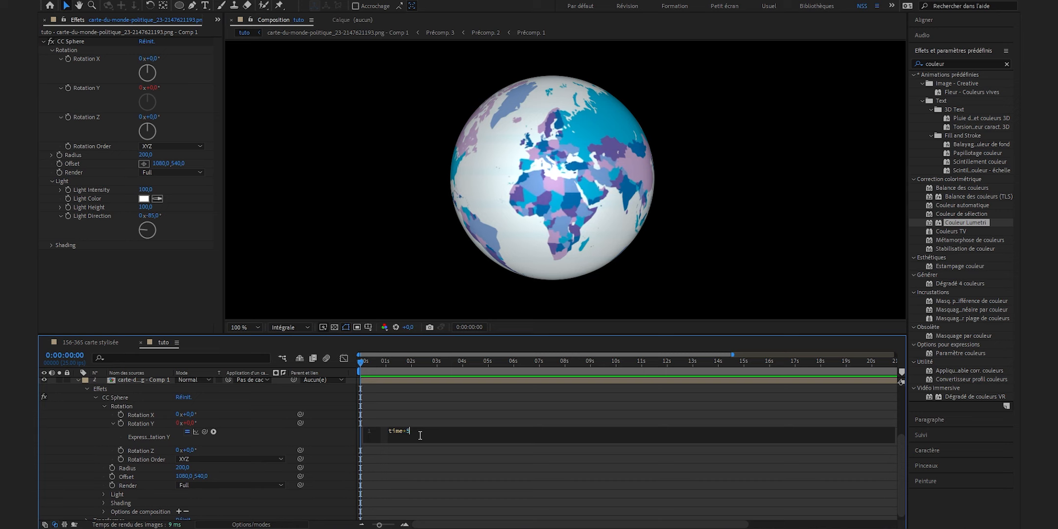
left_click(382, 460)
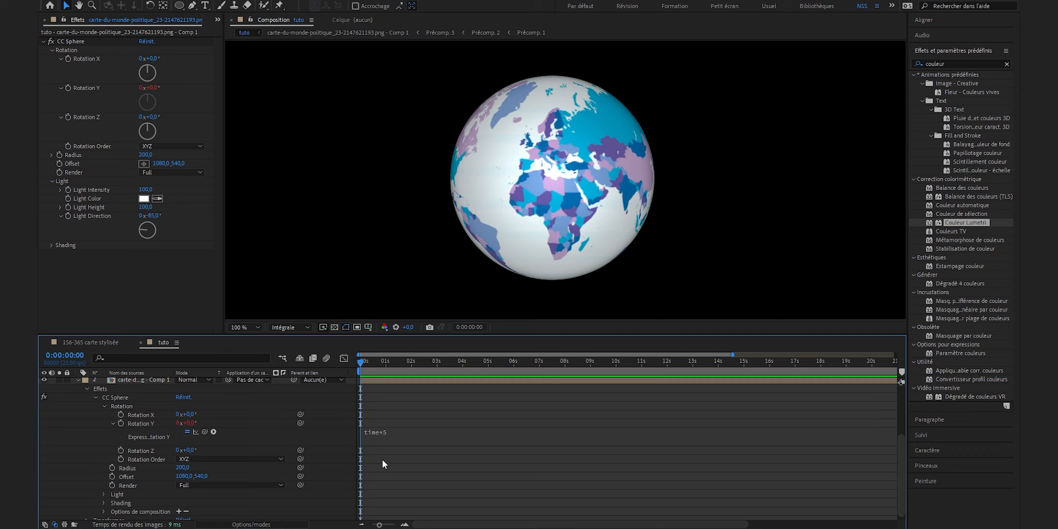
key("space")
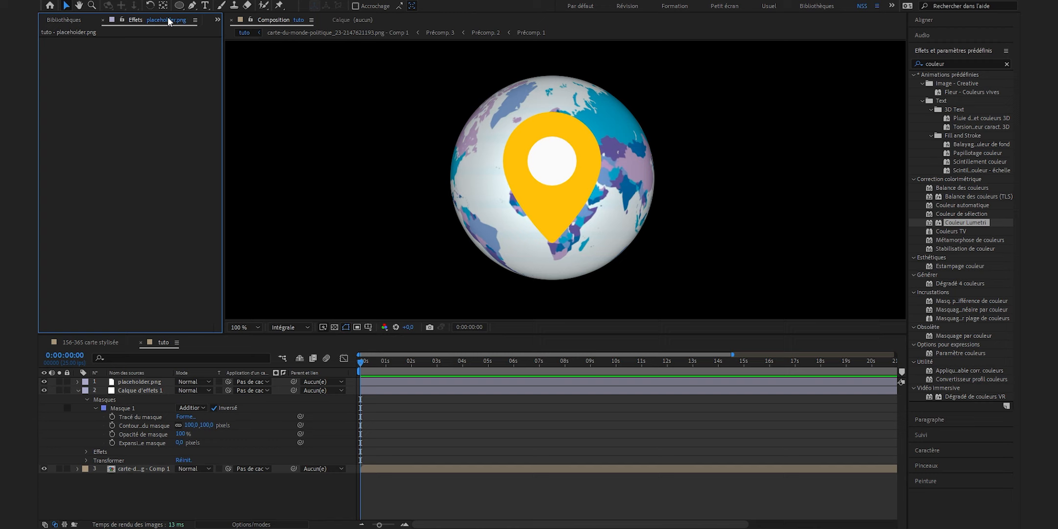
Step: Scale the placeholder.png pin to 40% and move it over western Europe, to about 1045, 445
left_click(540, 202)
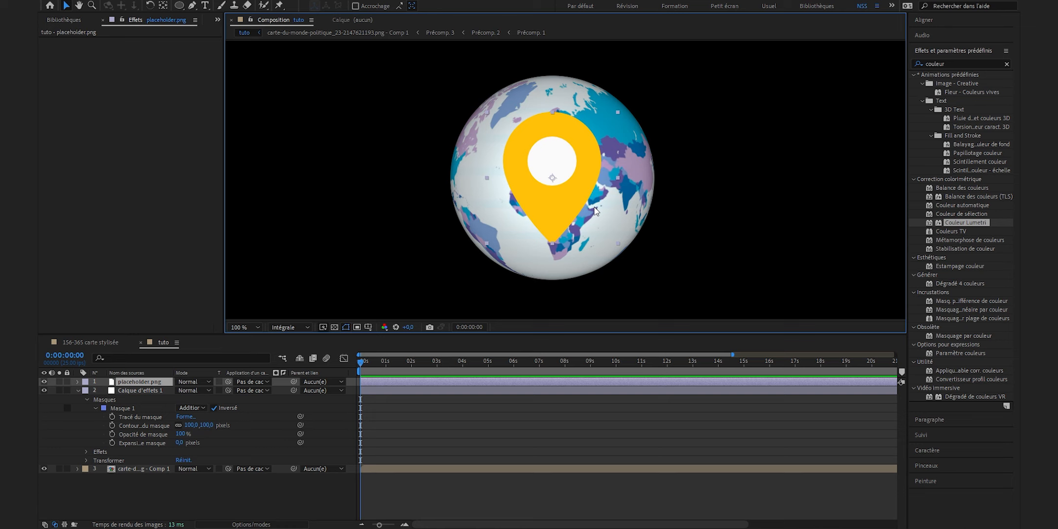
key("s")
left_click(193, 390)
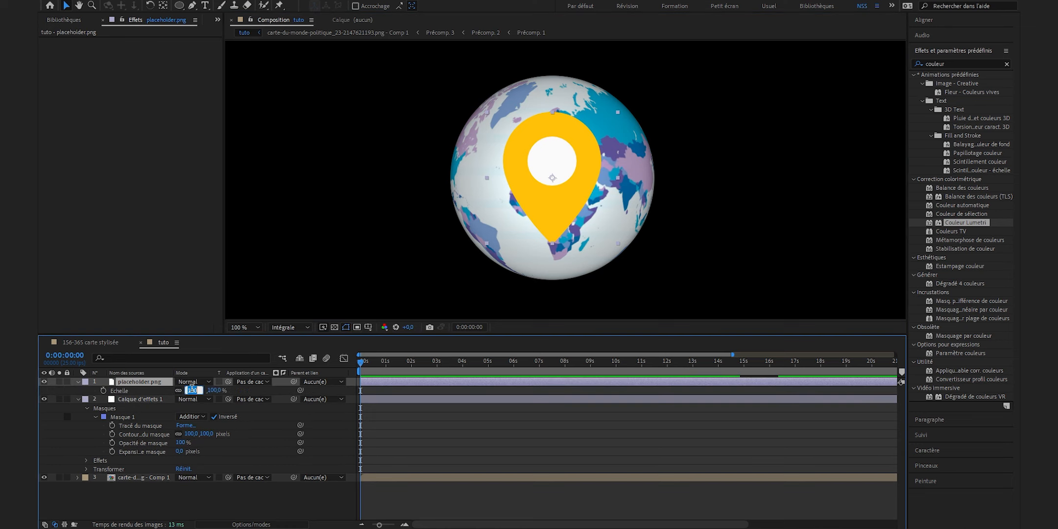
type("40")
key("Return")
left_click_drag(550, 166, 532, 118)
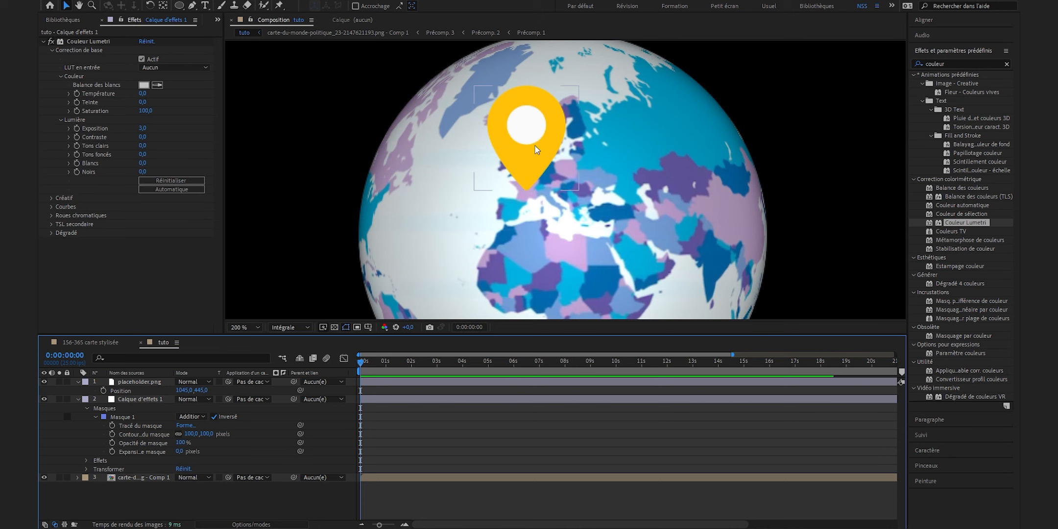
Step: Move the pin's anchor point to its lower tip with the anchor point tool, keeping the placeholder.png layer selected
left_click(535, 156)
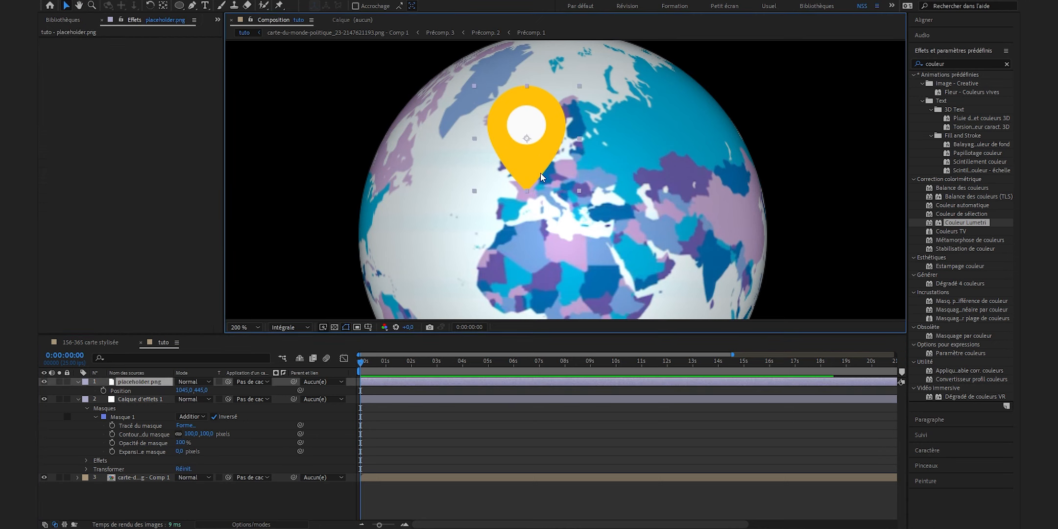
left_click(168, 10)
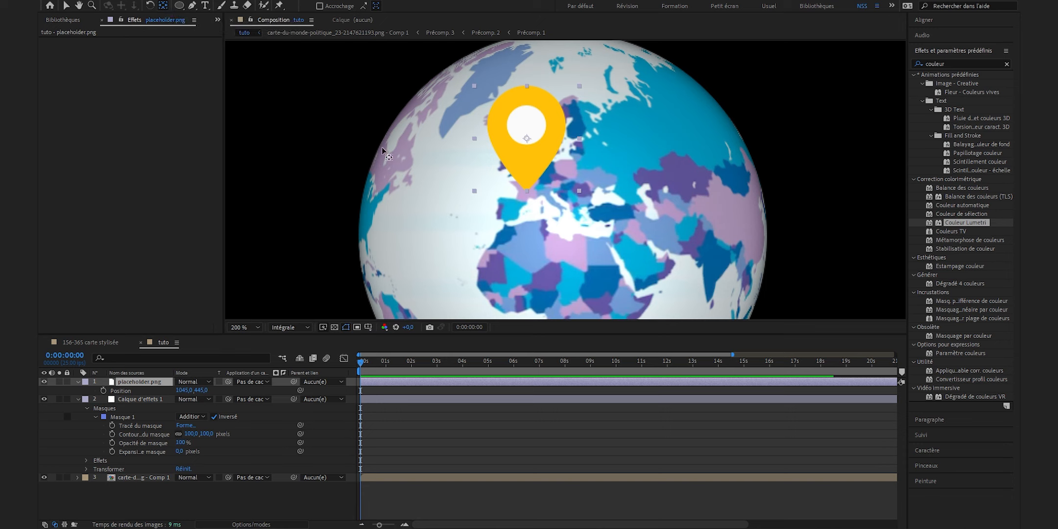
left_click(525, 139)
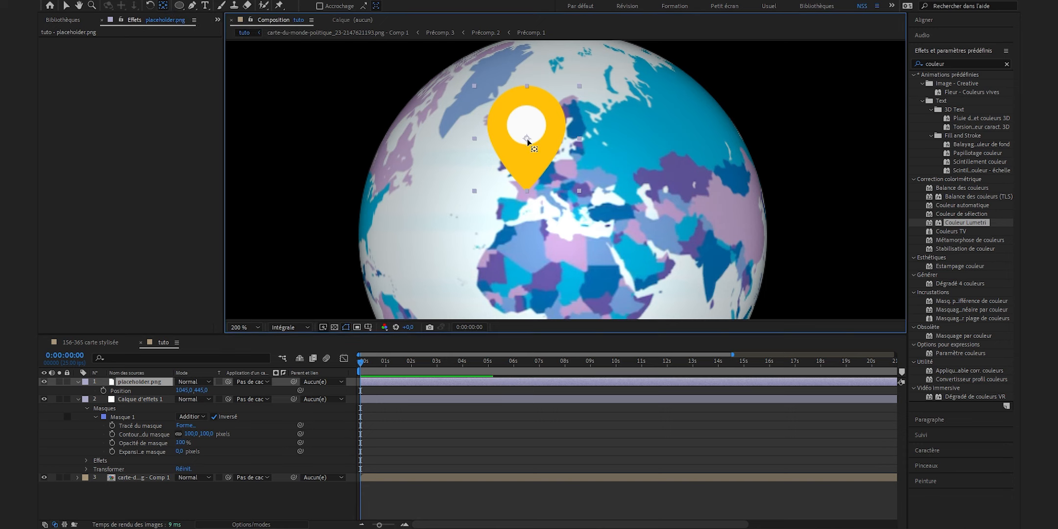
left_click_drag(527, 140, 528, 146)
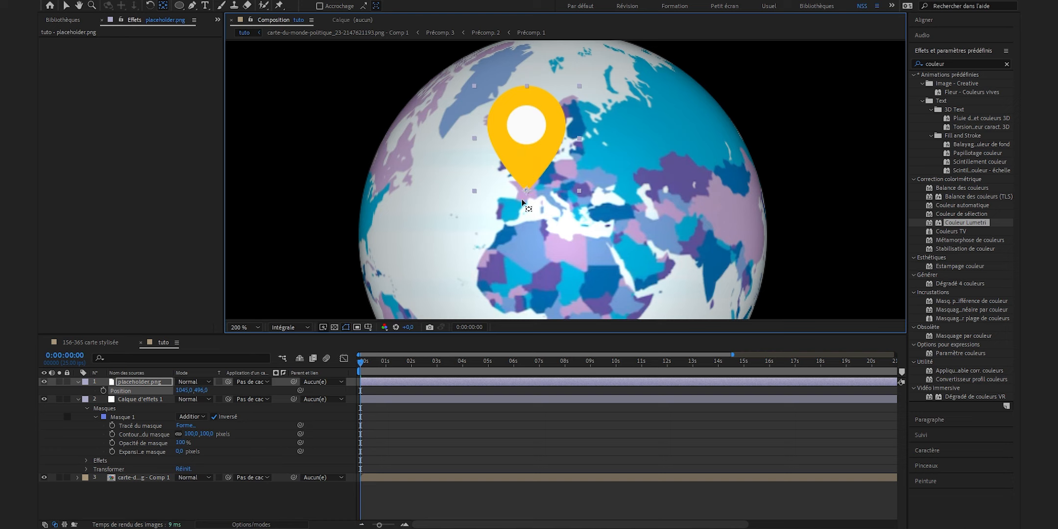
left_click(118, 390)
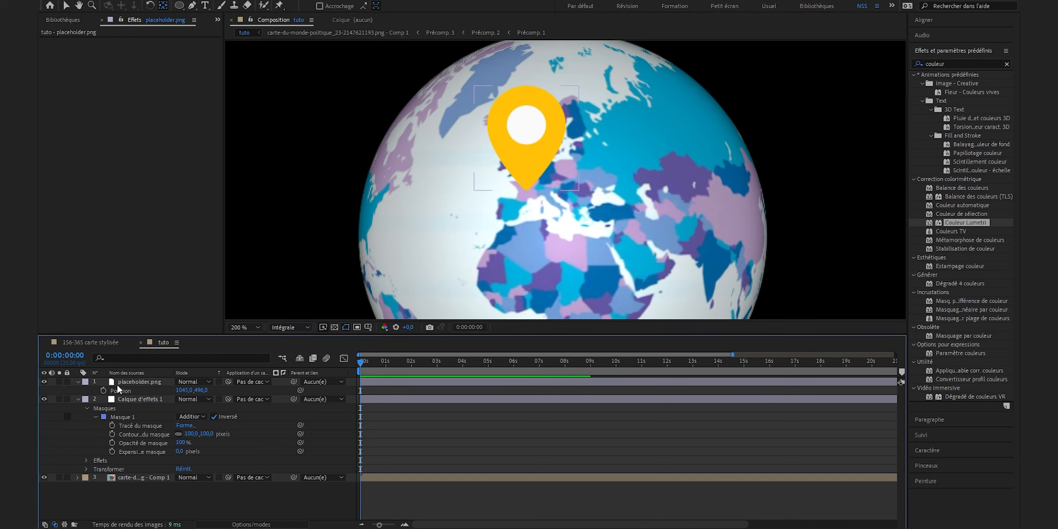
left_click(140, 381)
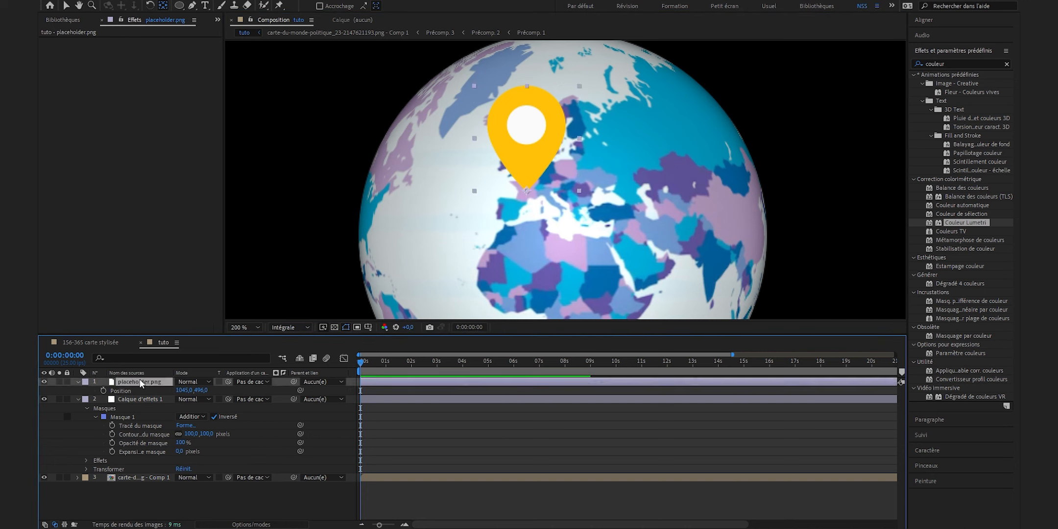
Step: Start keyframing the placeholder.png layer's scale at the beginning of the timeline with a value of 0%
key("s")
left_click(102, 390)
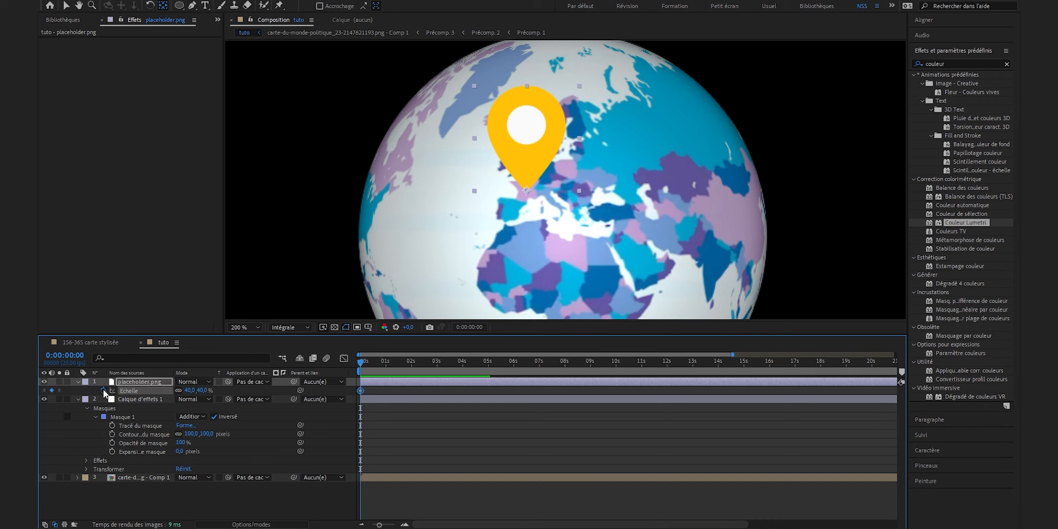
left_click(202, 390)
type("0")
key("Return")
Step: At 0:00:00:20, set the pin layer's scale to 40% as a second keyframe
left_click(379, 364)
left_click_drag(380, 363, 380, 363)
left_click(202, 389)
type("40")
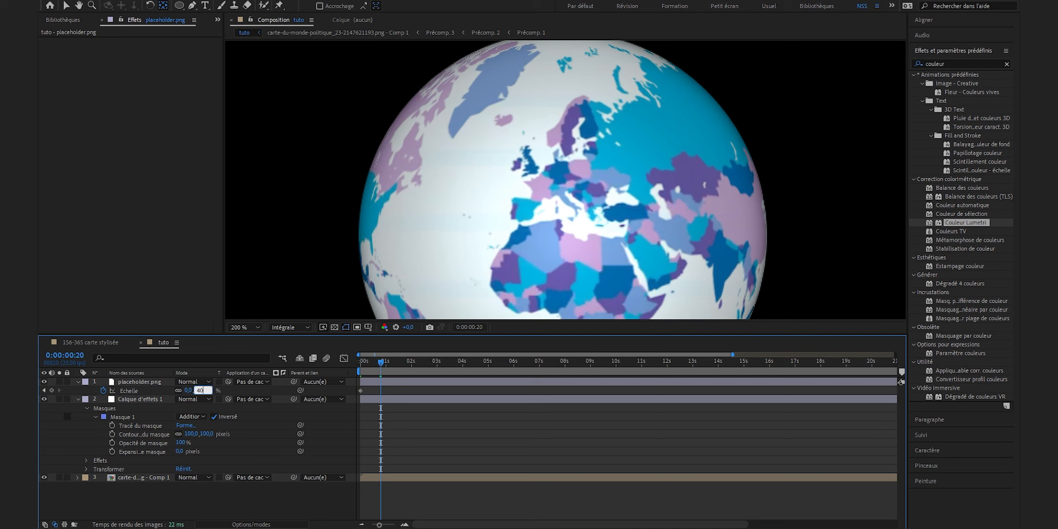
key("Return")
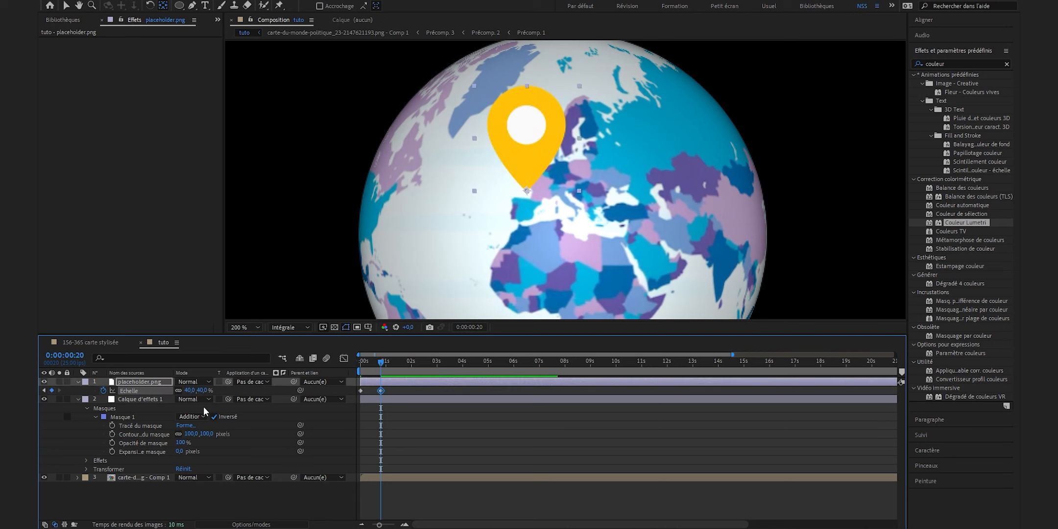
Step: Ease both pin scale keyframes and reshape their graph editor curve for a fast start and a slow finish
left_click_drag(396, 389, 351, 390)
left_click(344, 358)
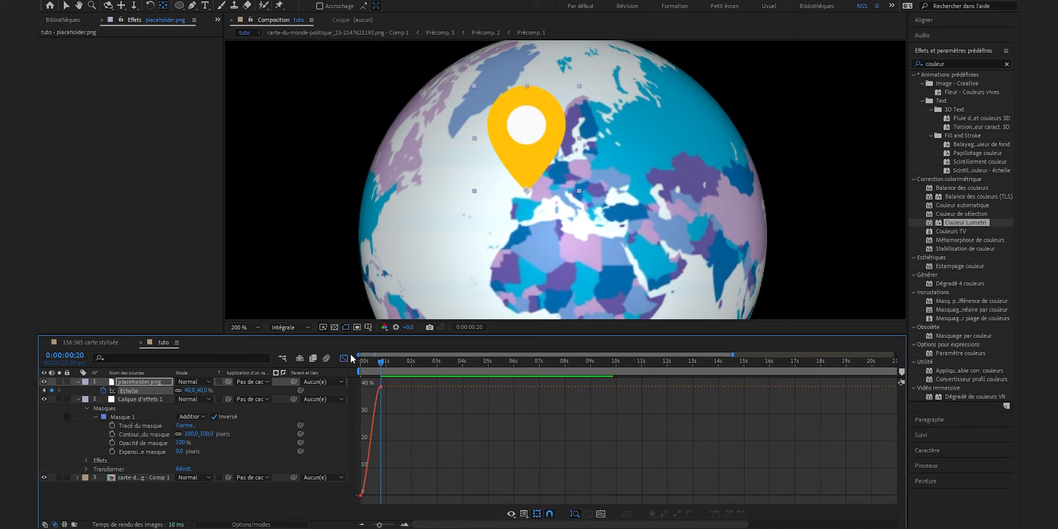
left_click_drag(379, 524, 391, 524)
left_click(409, 420)
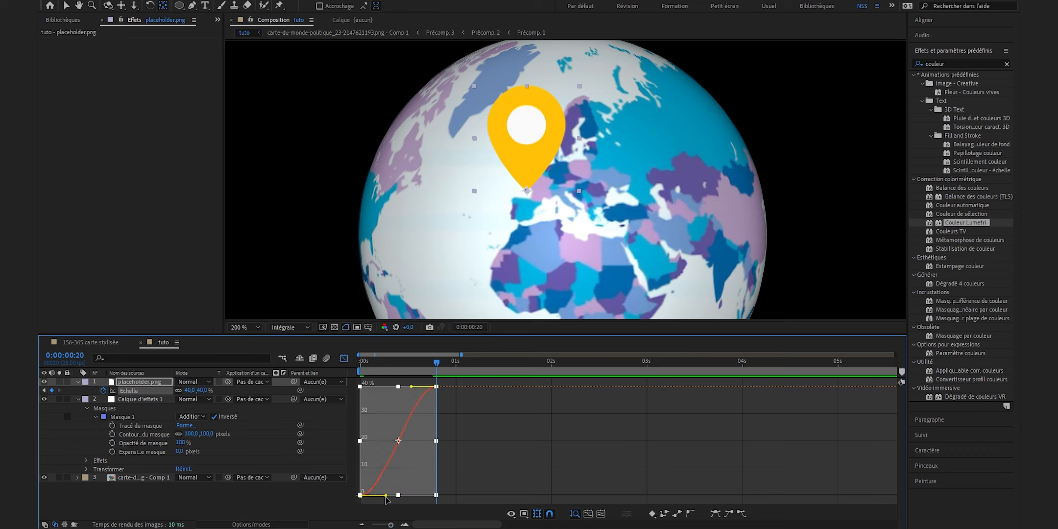
left_click_drag(386, 496, 357, 496)
left_click_drag(411, 386, 386, 387)
Step: Display the Options column in the timeline and enable motion blur for the placeholder.png layer
right_click(202, 372)
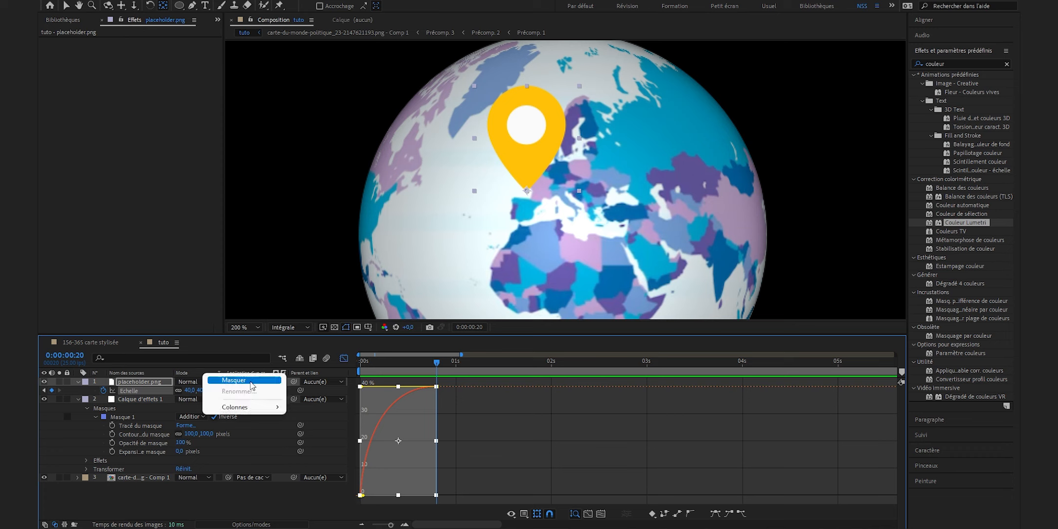
mouse_move(257, 407)
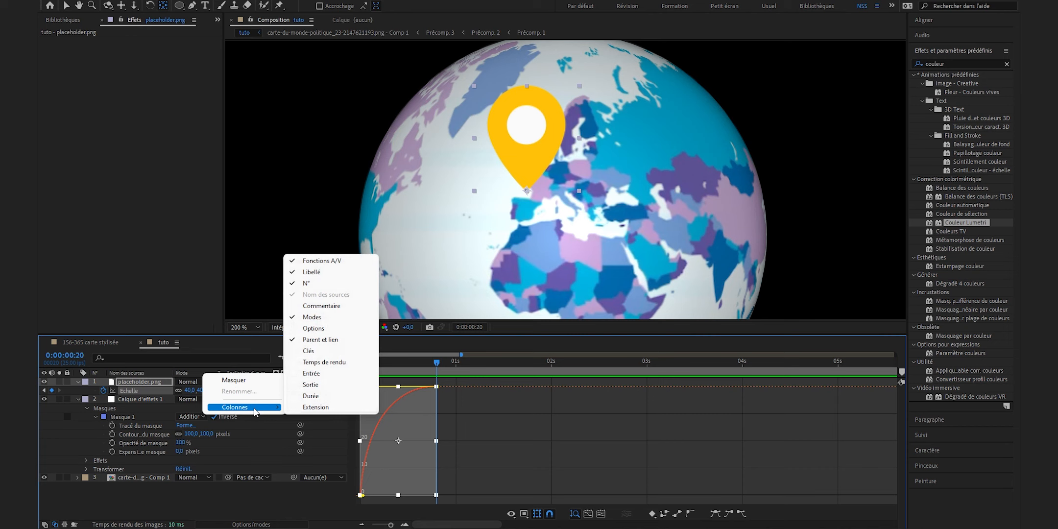
left_click(324, 329)
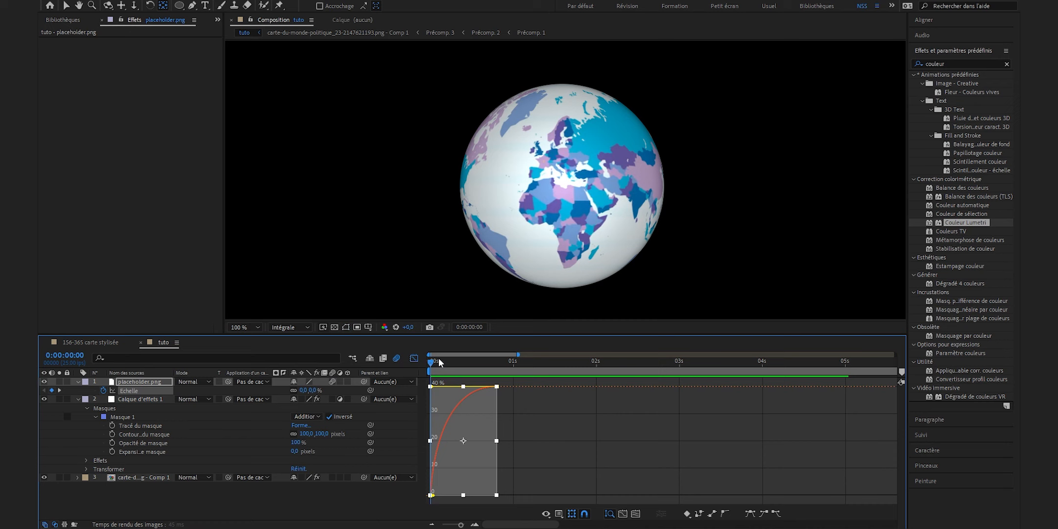
Step: Preview the pin's scale animation from the start of the timeline and leave the graph editor
key("space")
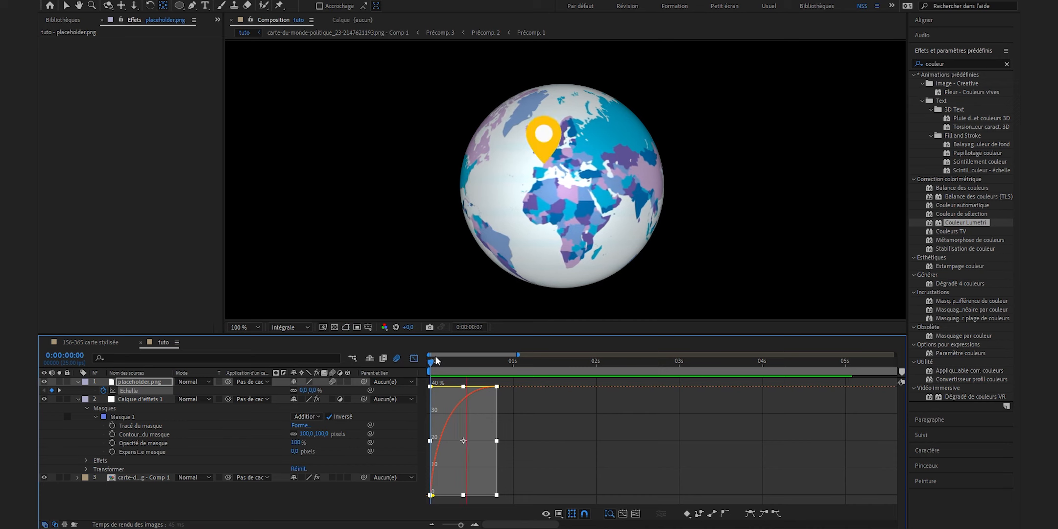
key("space")
key("space")
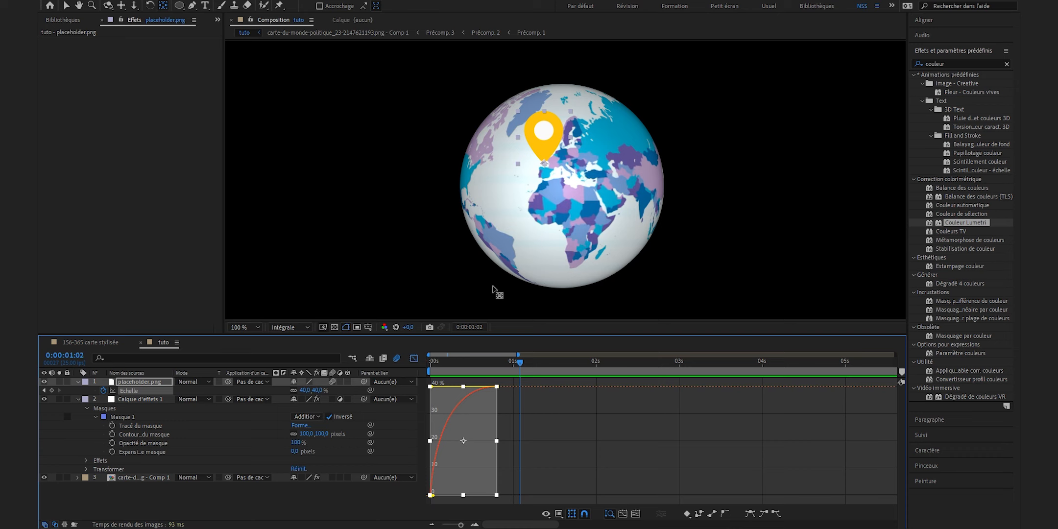
key("shift+F3")
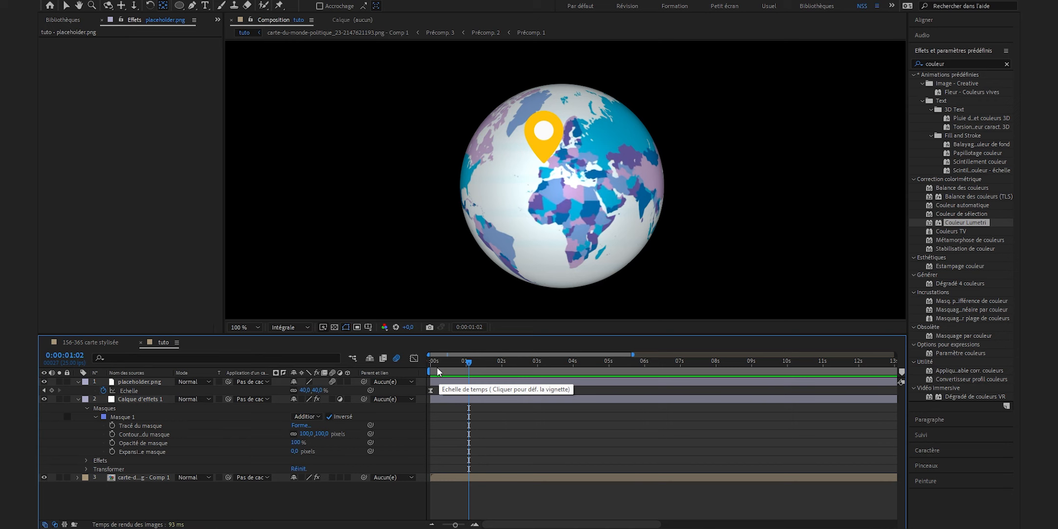
Step: Keyframe the pin's position at the start of the timeline and move it to about 1133.5, 496 at 0:00:05:00 to follow Europe
left_click_drag(438, 371, 430, 371)
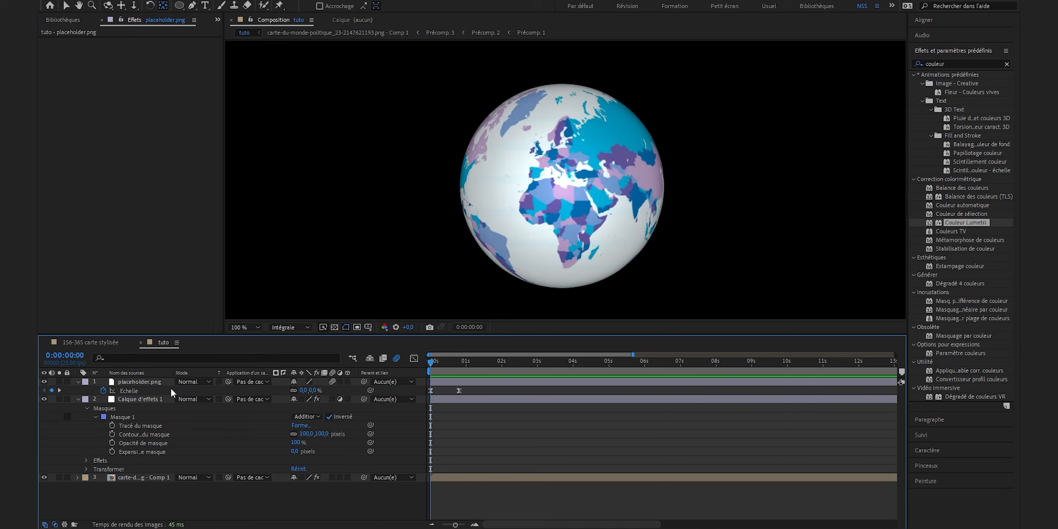
left_click(151, 385)
key("p")
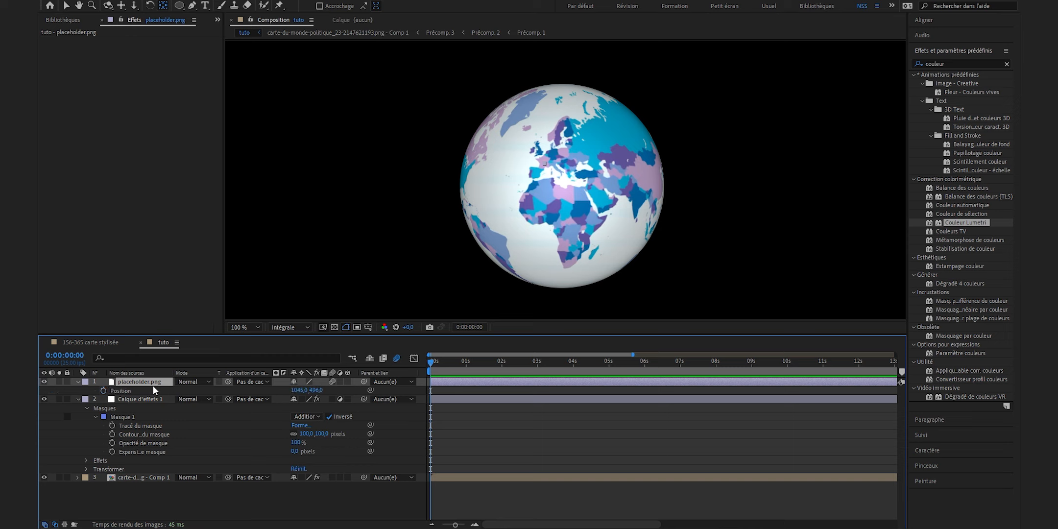
left_click(102, 392)
scroll(548, 152, "up", 1)
left_click(609, 363)
left_click_drag(299, 391, 748, 410)
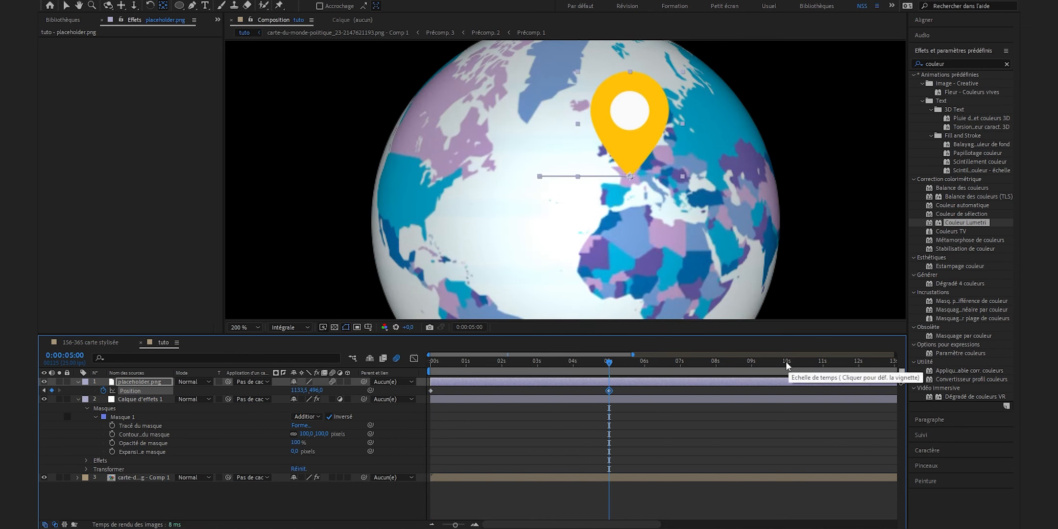
Step: Move the pin farther east with a position keyframe at about 10 seconds, and adjust it to about 1174, 496 at 0:00:07:13
left_click(784, 363)
left_click_drag(298, 390, 690, 403)
left_click(698, 363)
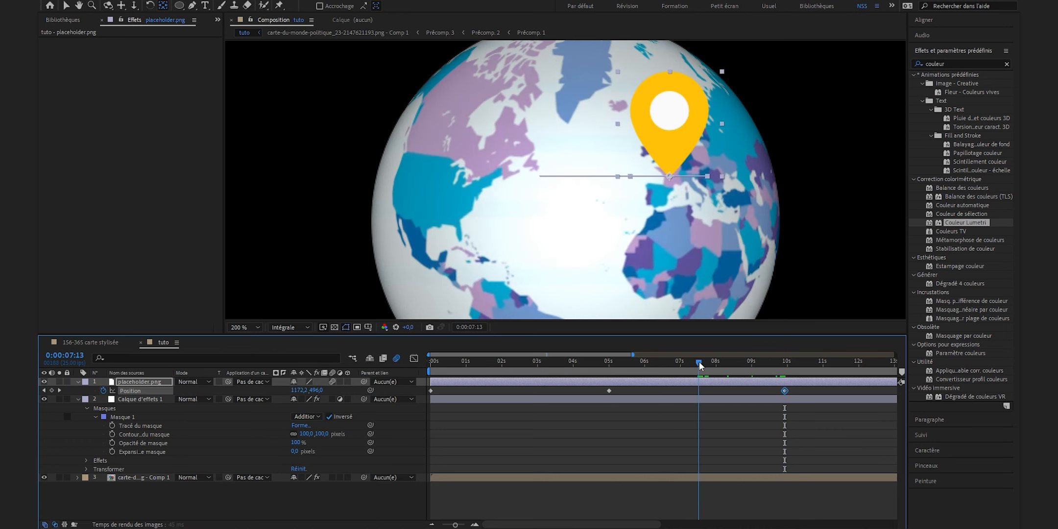
left_click_drag(299, 390, 302, 390)
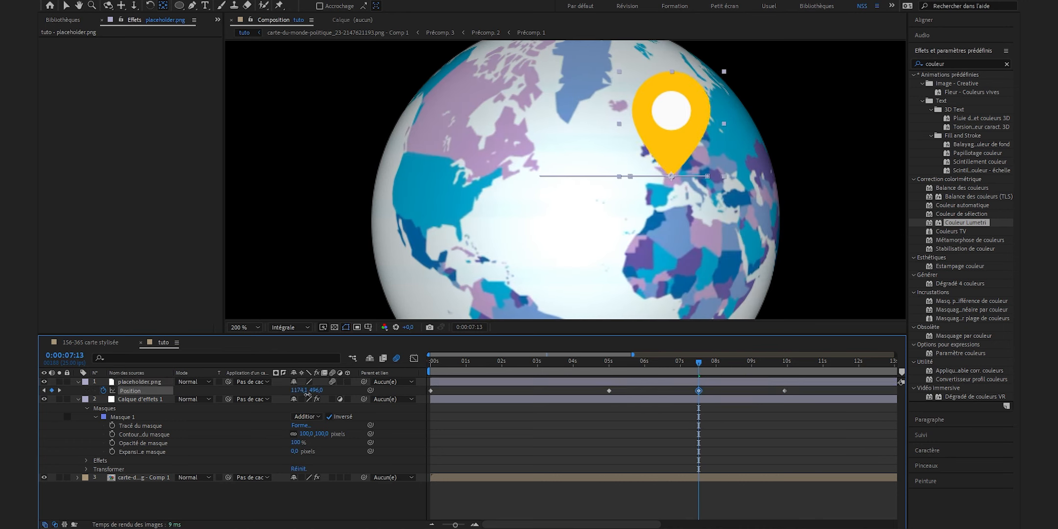